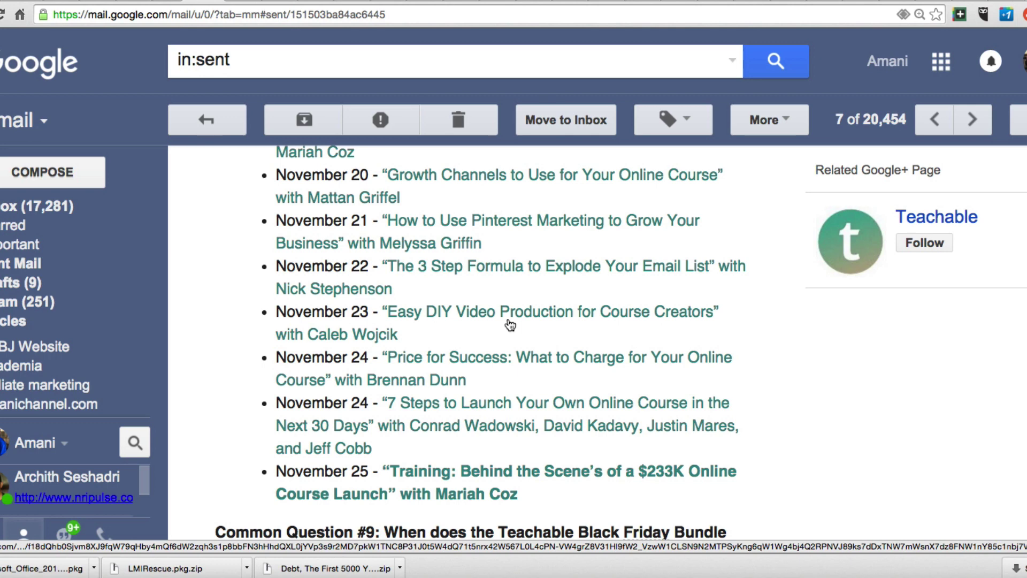
Scroll the Teachable email to find the November 21 Pinterest Marketing replay link.
scroll(513, 332, "up", 5)
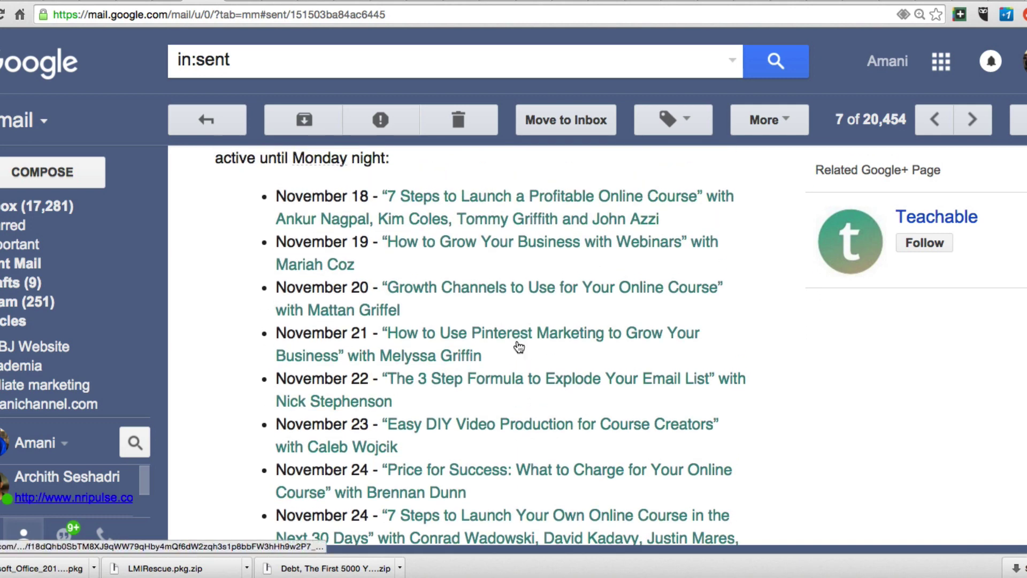
scroll(517, 347, "up", 1)
scroll(518, 347, "down", 1)
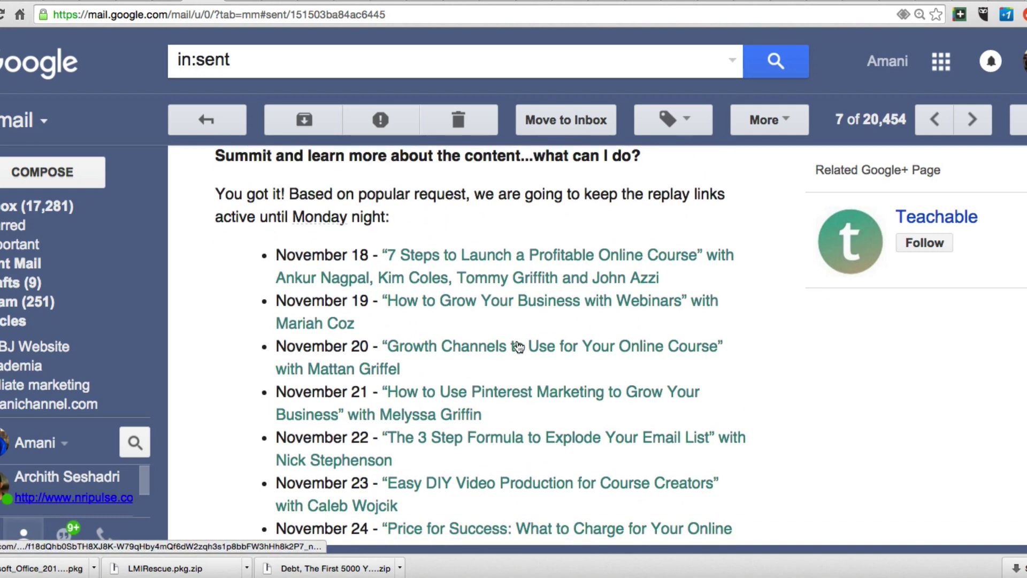
scroll(518, 347, "down", 5)
scroll(517, 340, "up", 3)
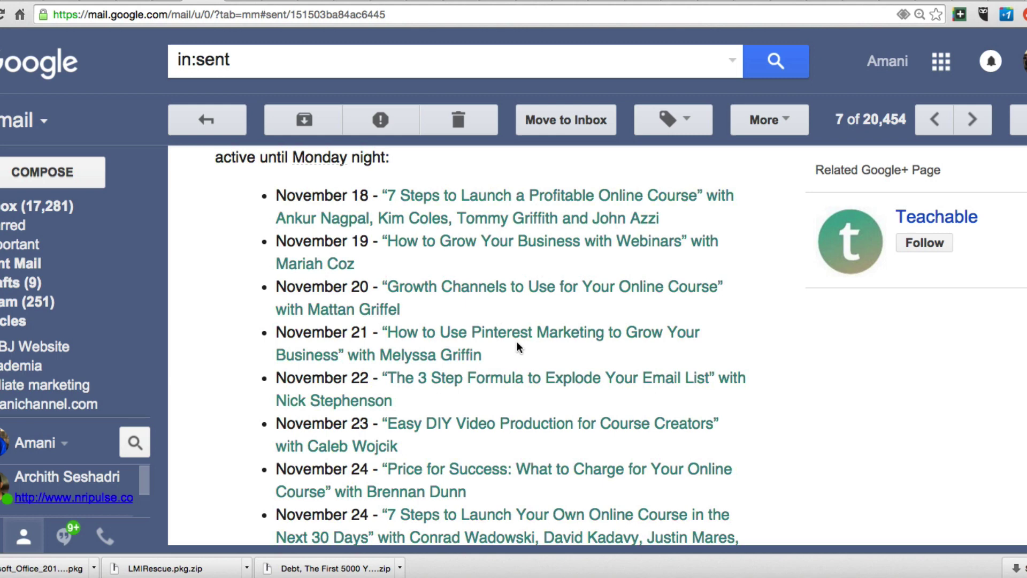
scroll(516, 342, "down", 1)
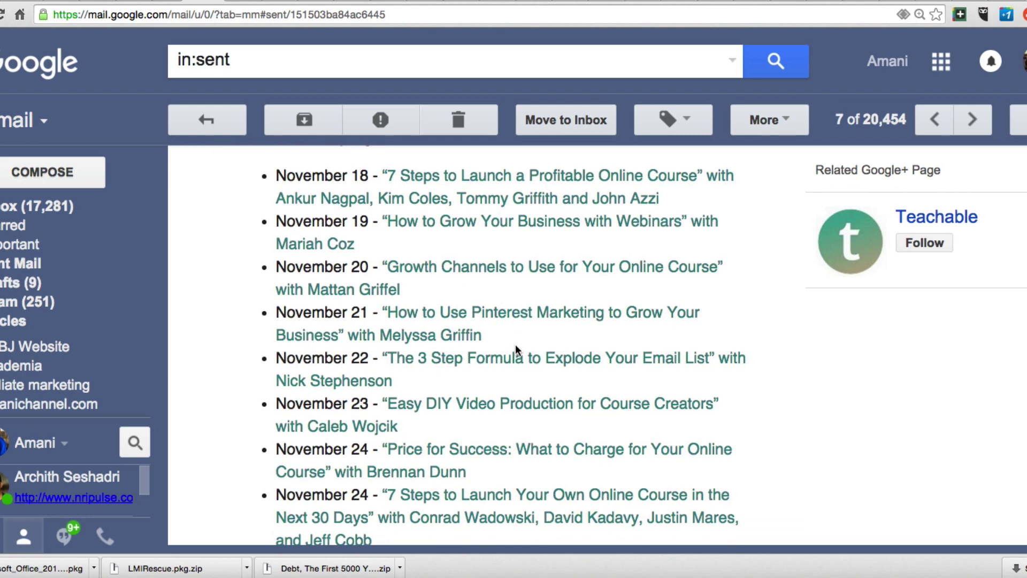
scroll(515, 345, "down", 1)
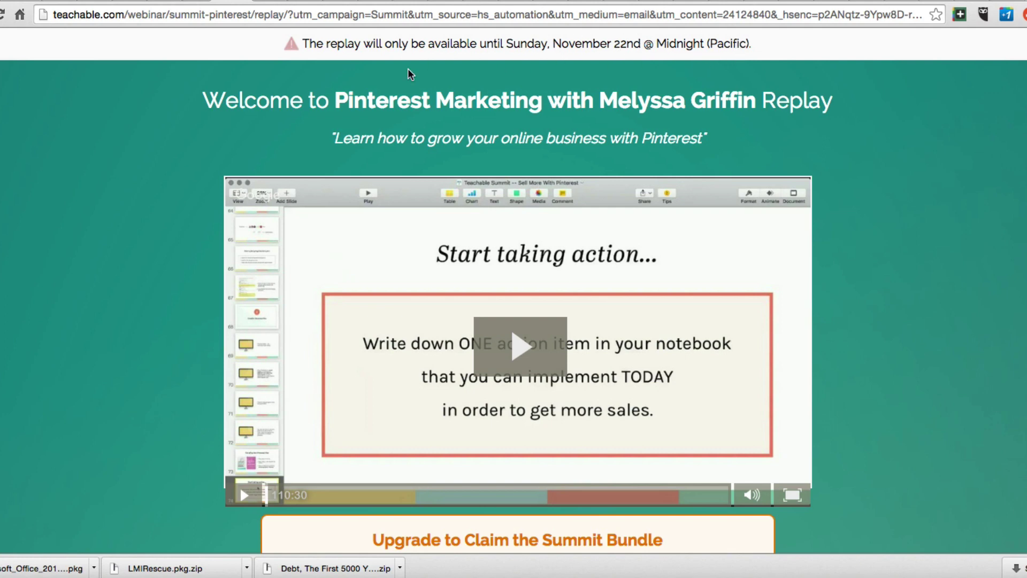
Copy the Pinterest Marketing replay page URL from the Chrome address bar.
left_click(688, 19)
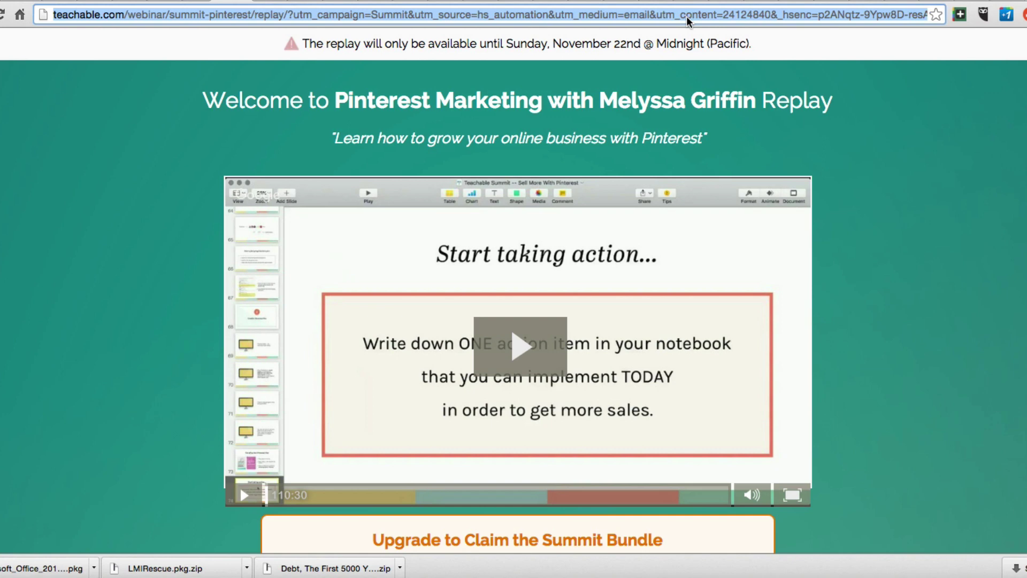
right_click(688, 19)
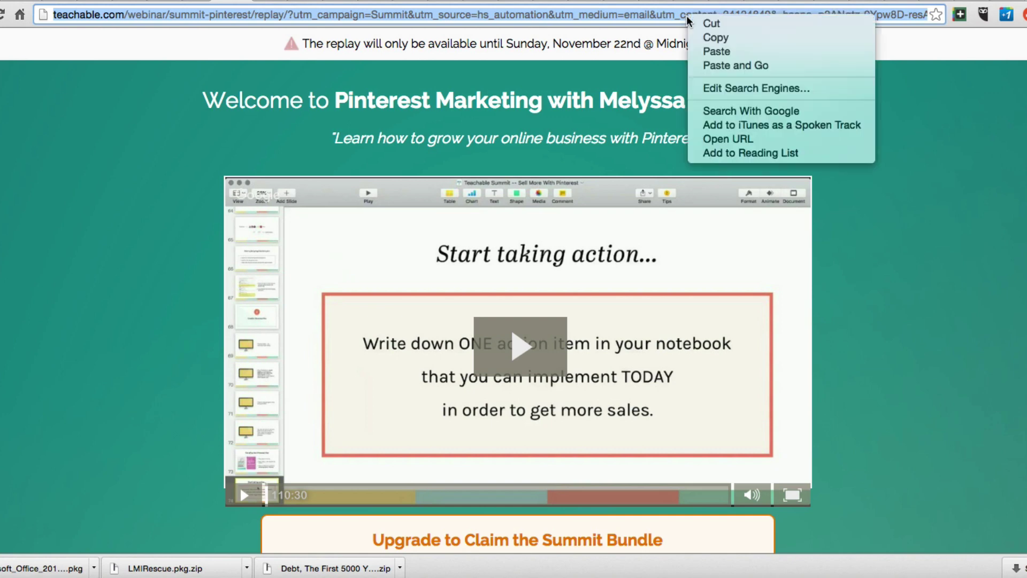
left_click(706, 37)
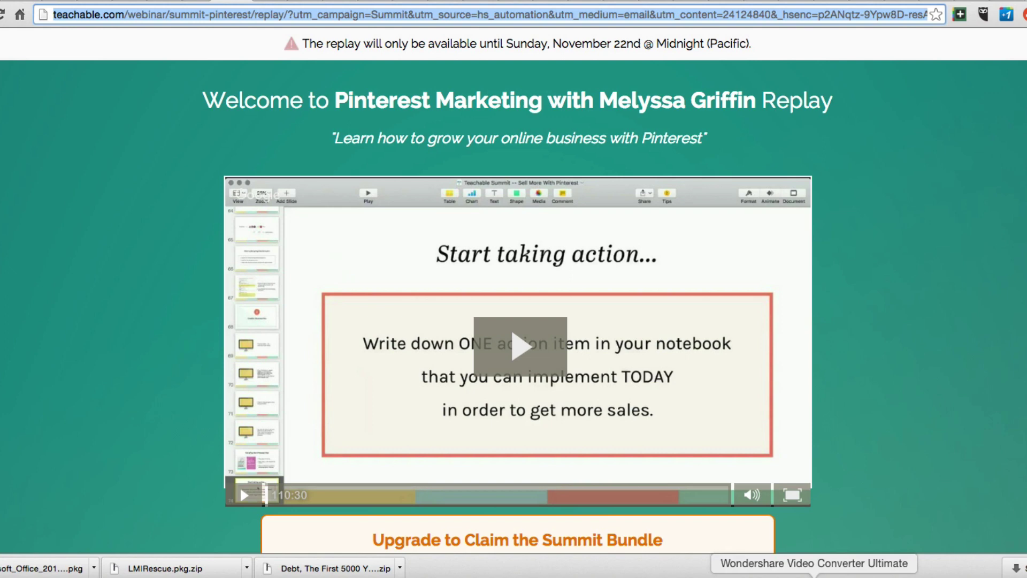
Launch Wondershare from the dock and browse the Convert preset categories and the Burn tab.
left_click(813, 576)
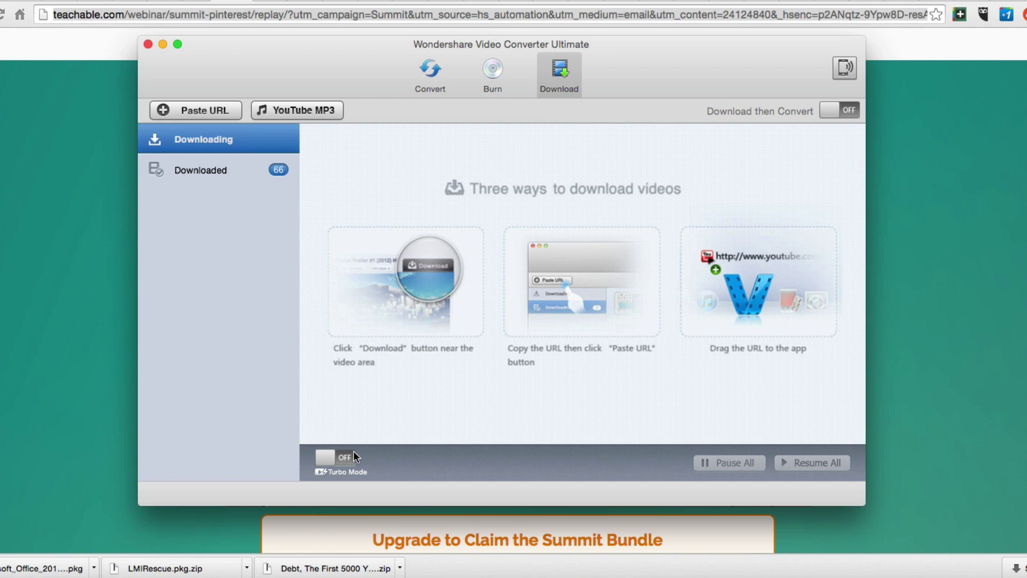
left_click(433, 68)
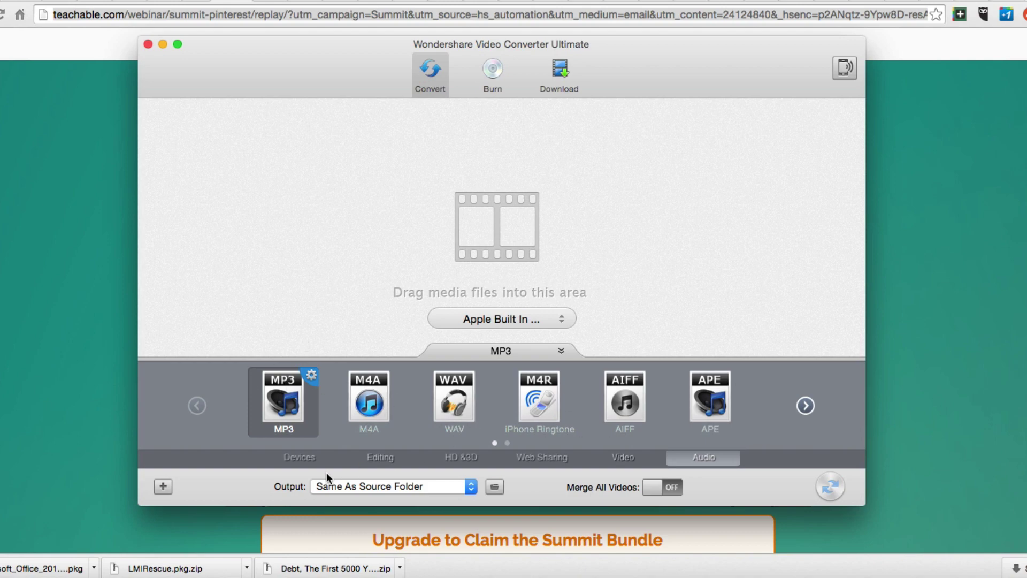
left_click(302, 459)
left_click(380, 459)
left_click(460, 459)
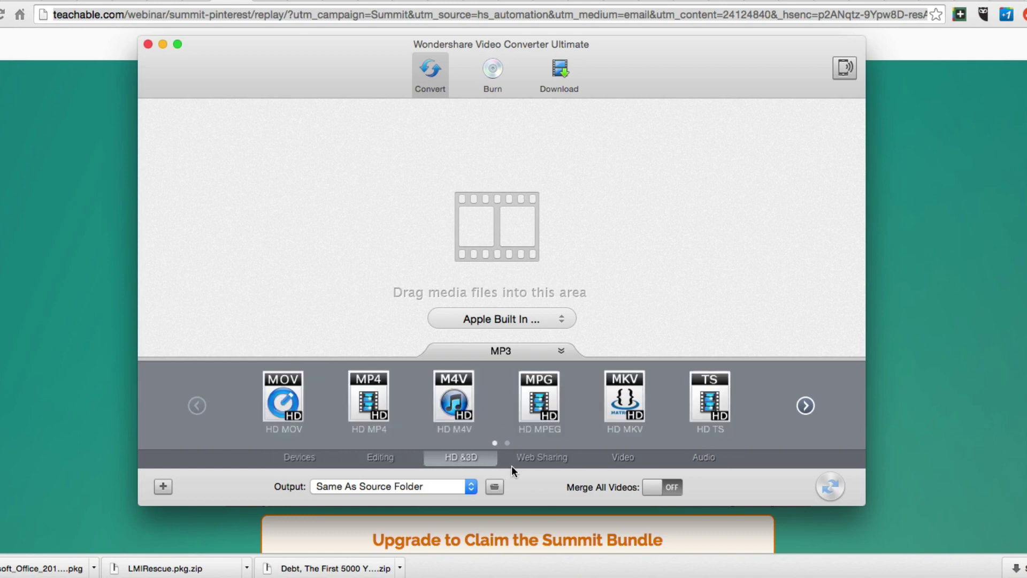
left_click(626, 457)
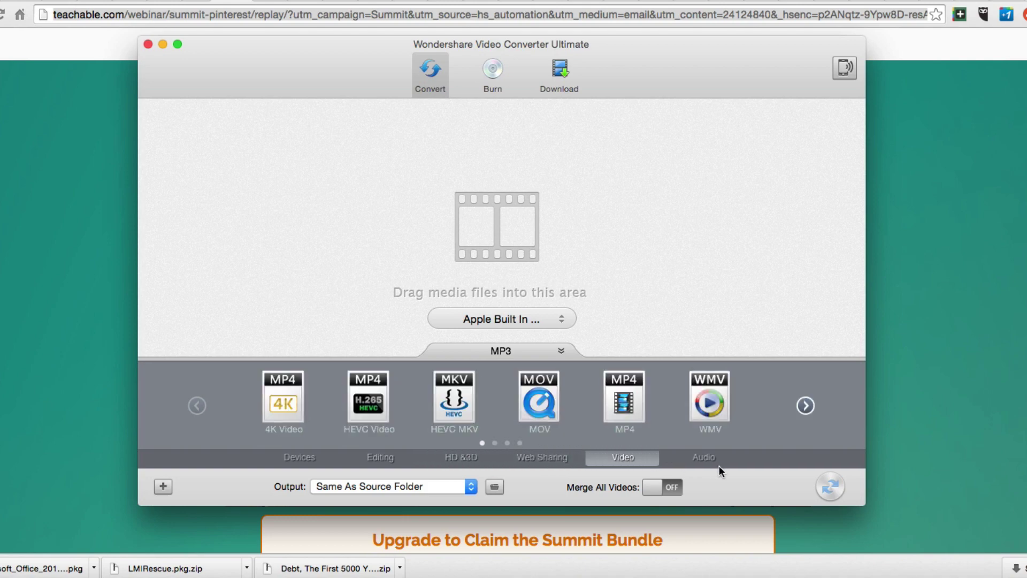
left_click(490, 77)
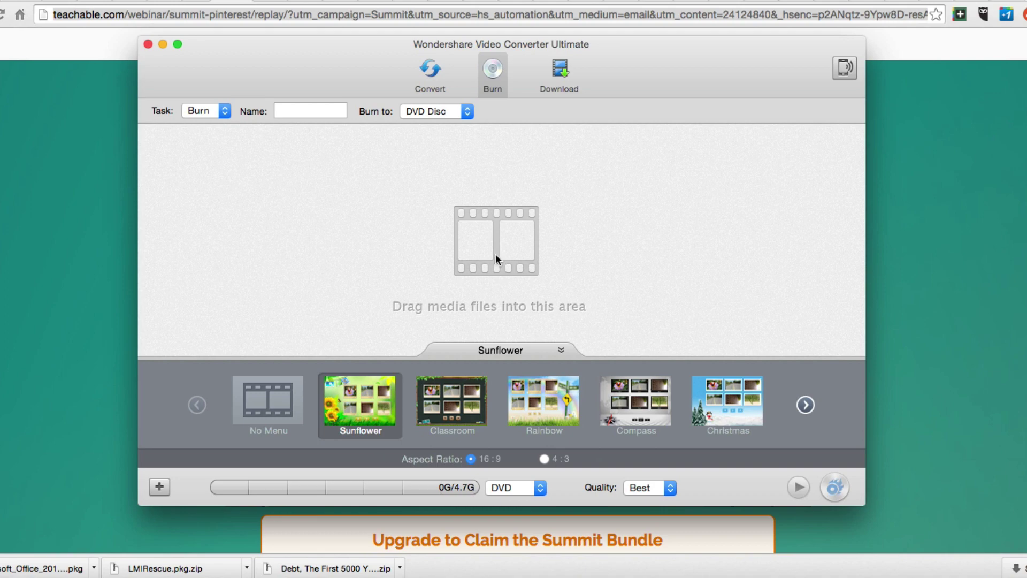
Switch to the Download view and paste the copied Teachable replay URL to queue it.
left_click(558, 63)
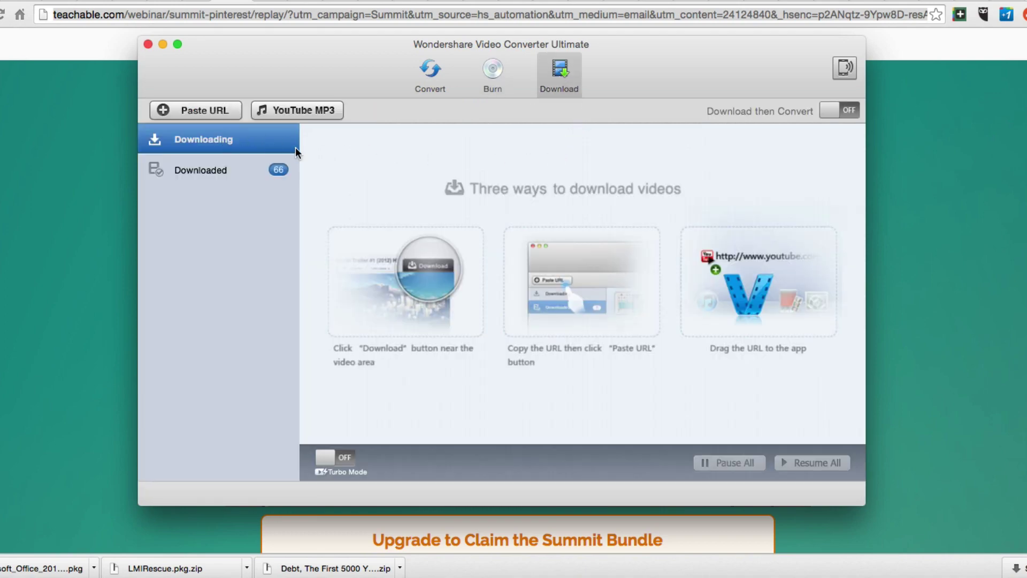
left_click(195, 108)
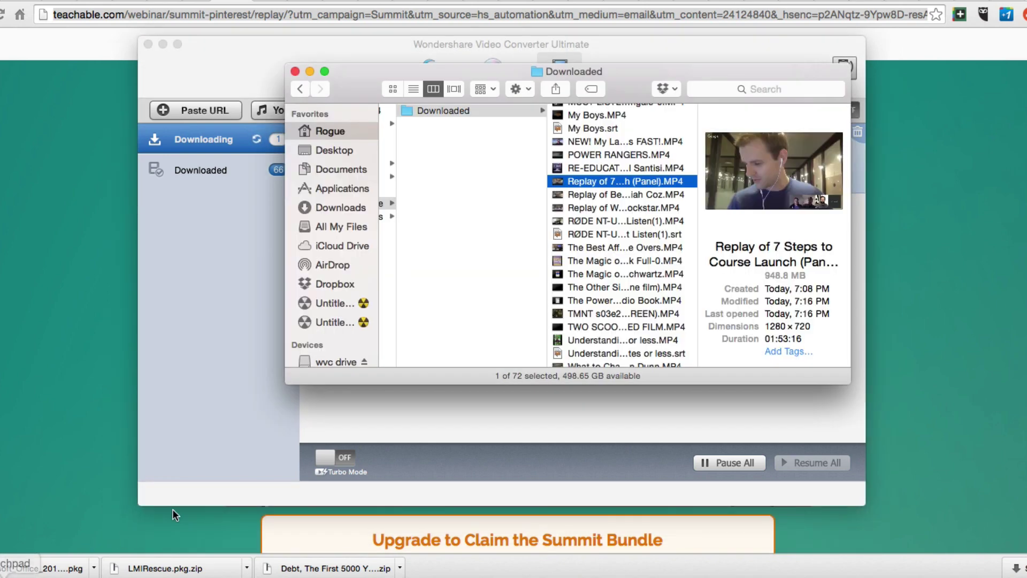
Open Movies > Wondershare Video Converter Ultimate > Downloaded in Finder.
scroll(610, 275, "left", 10)
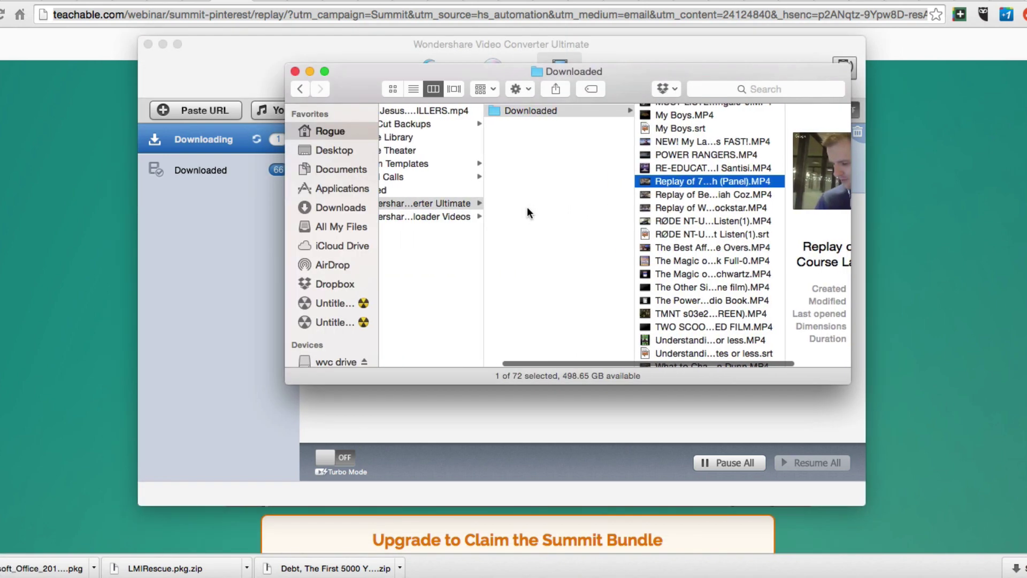
scroll(527, 216, "left", 2)
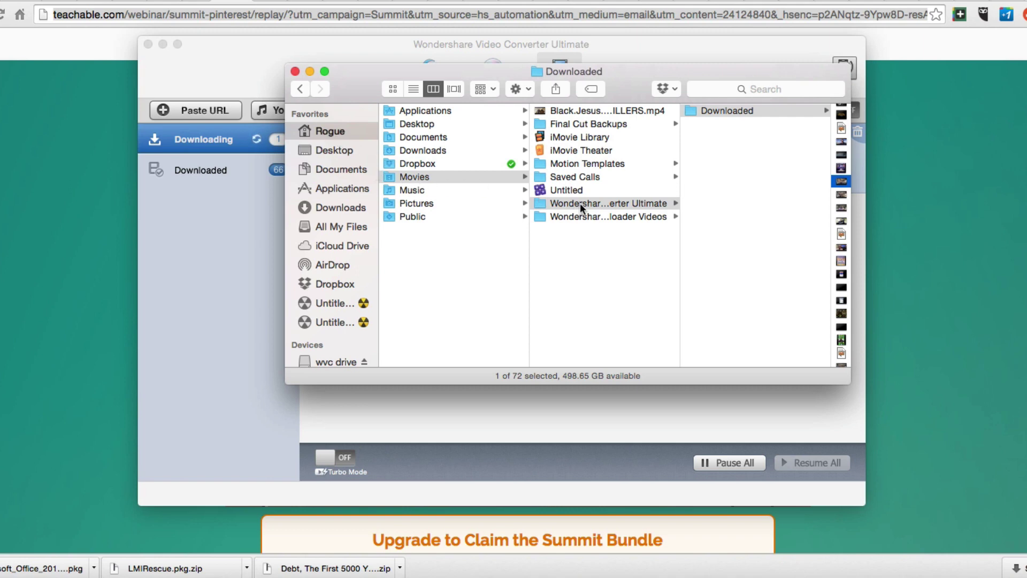
left_click(598, 204)
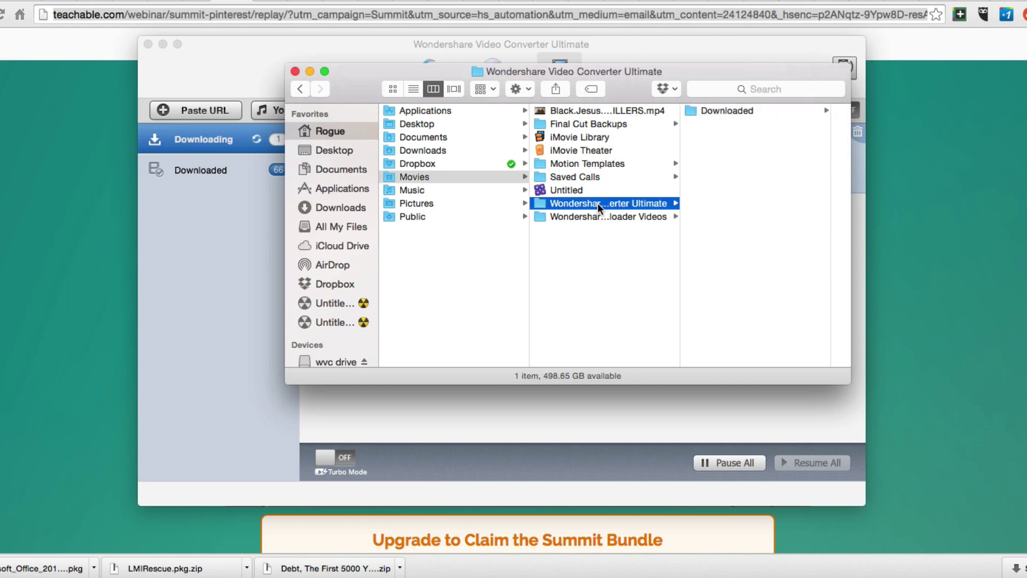
left_click(740, 109)
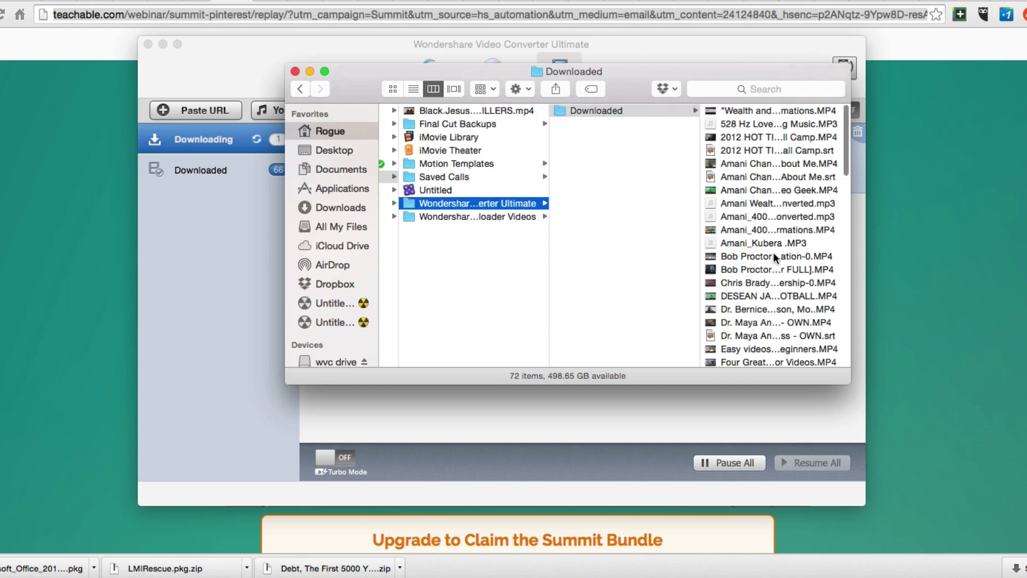
Preview the earlier replay files, including Webinar Rockstar, then return to the Chrome replay page.
scroll(775, 257, "down", 1)
scroll(775, 257, "down", 10)
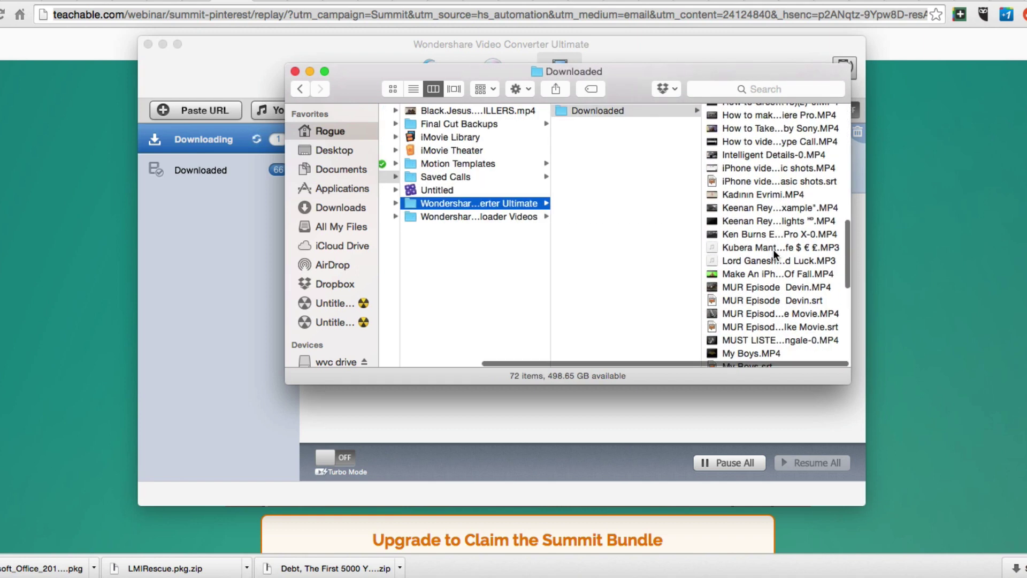
scroll(774, 255, "down", 5)
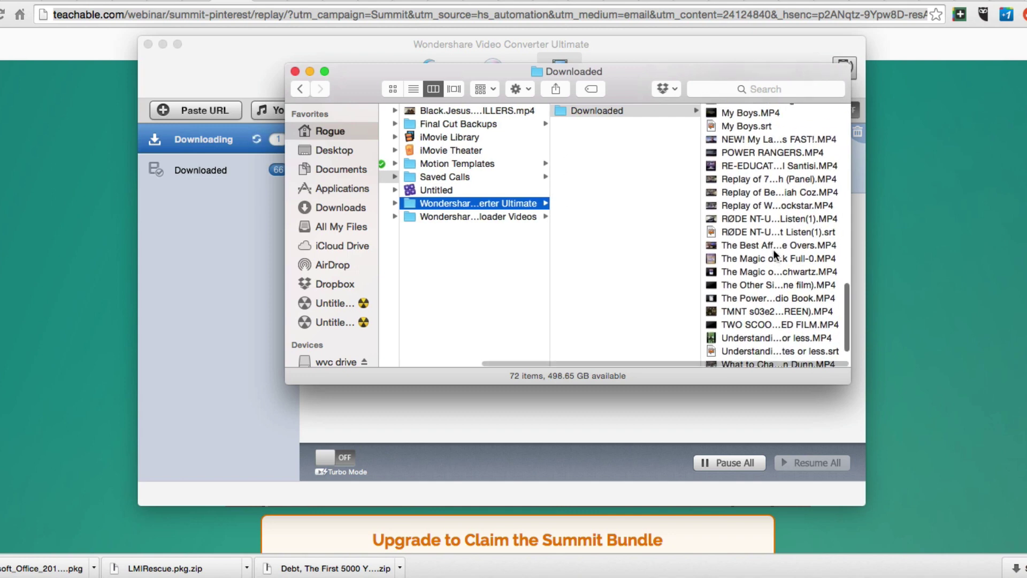
left_click(747, 194)
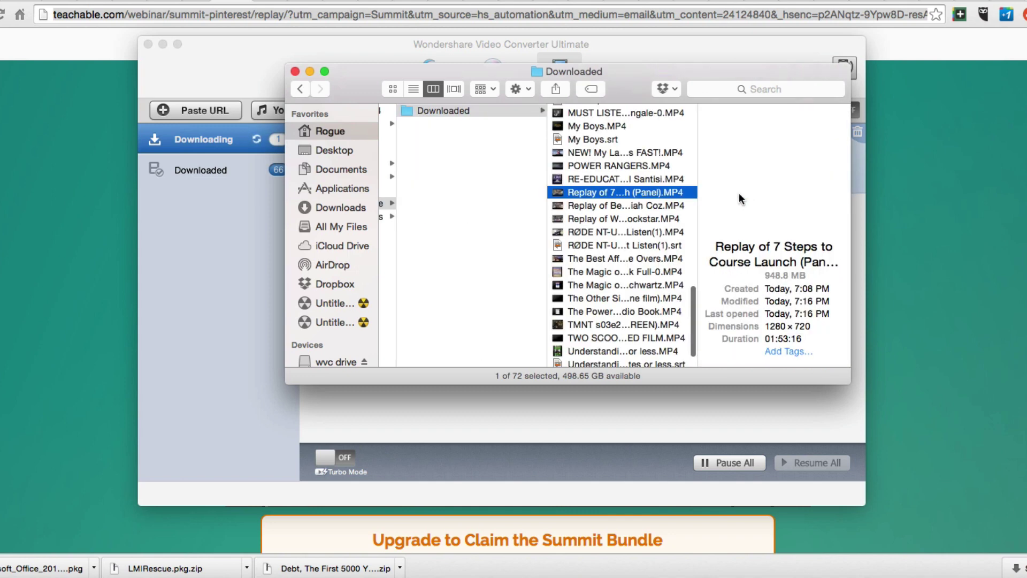
left_click(629, 208)
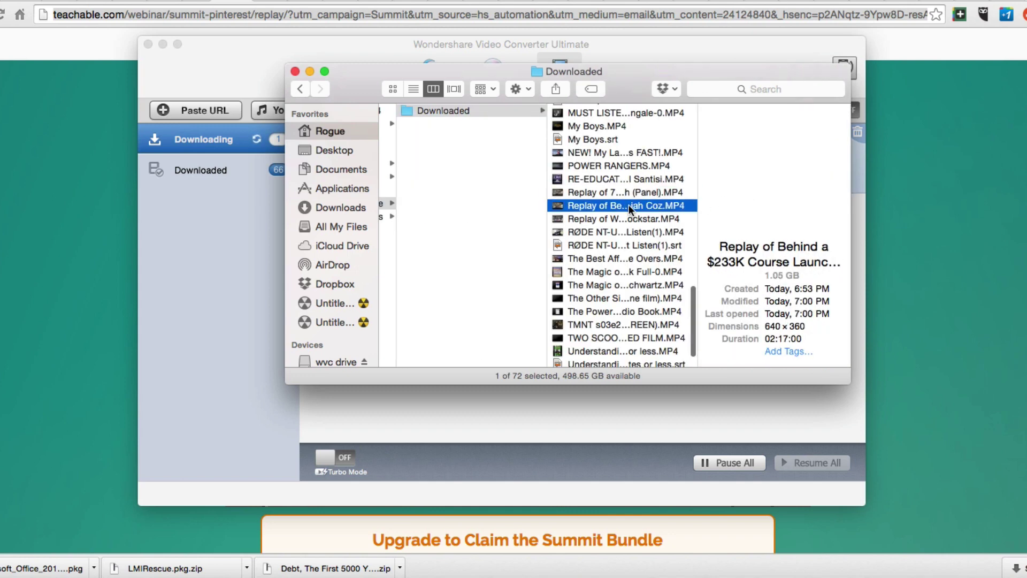
left_click(626, 219)
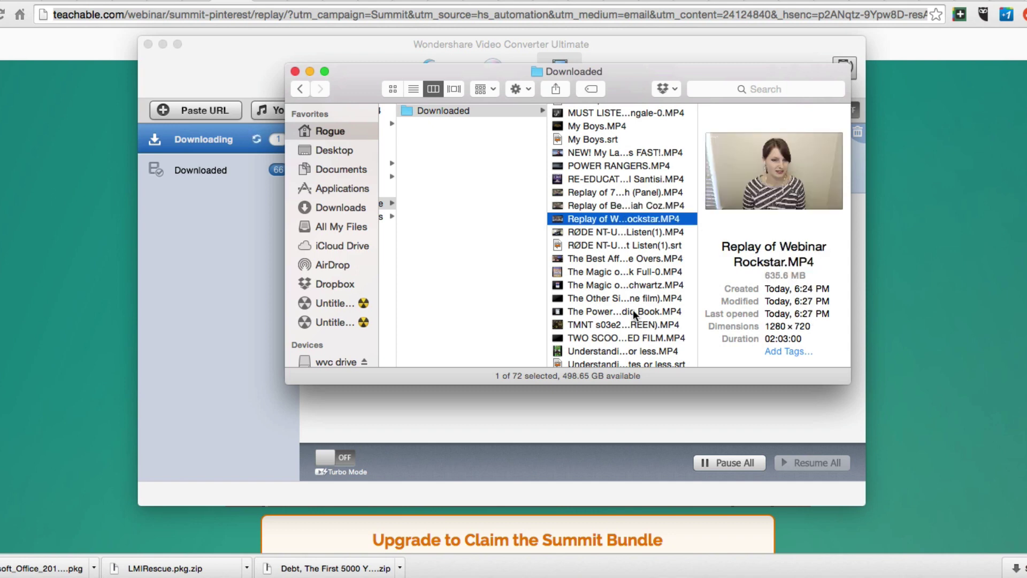
left_click(941, 314)
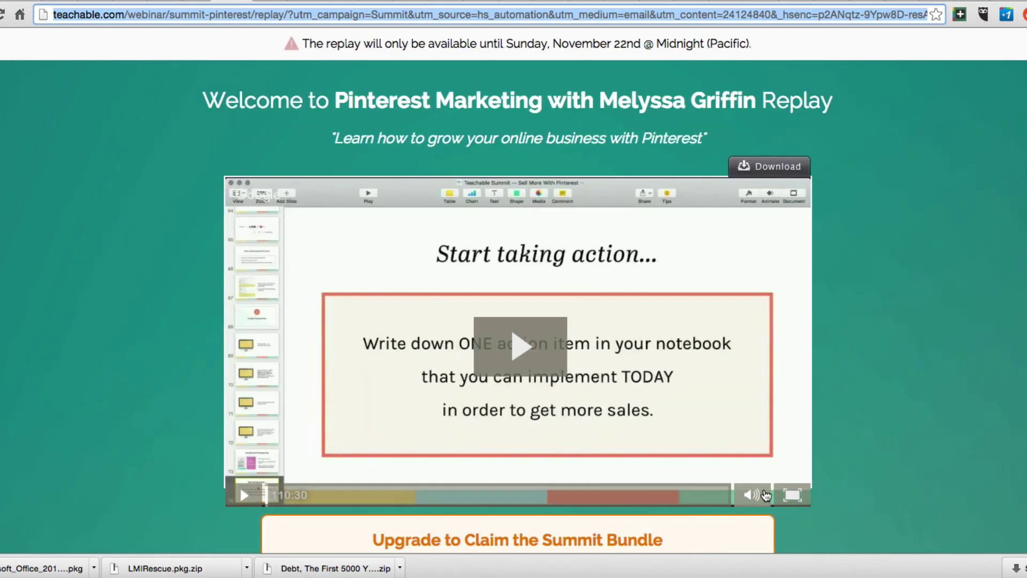
Bring Wondershare forward to check the 642.8 MB Pinterest replay download progress.
left_click(814, 577)
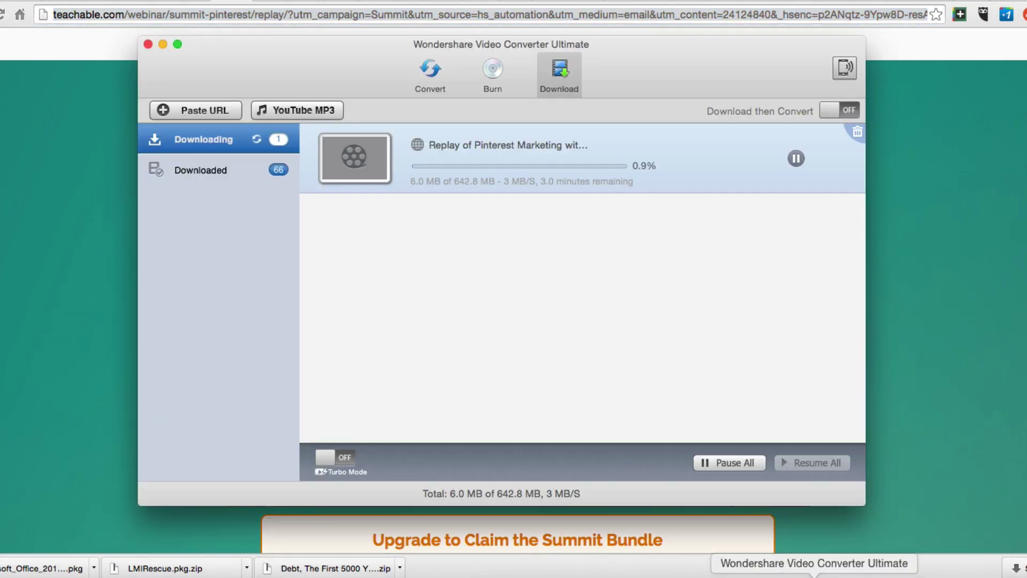